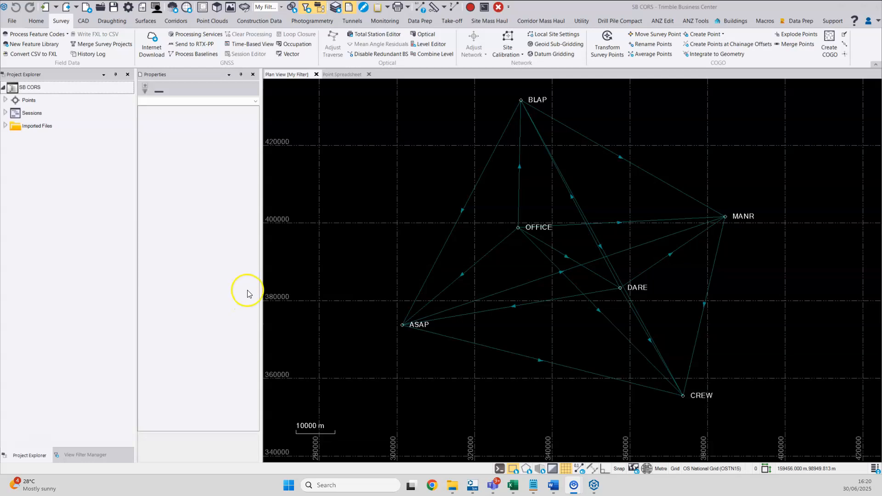
Expand DARE under Points, select its first global coordinate and set its horizontal position to Control Quality.
{"action": "left_click", "coordinate": [6, 100]}
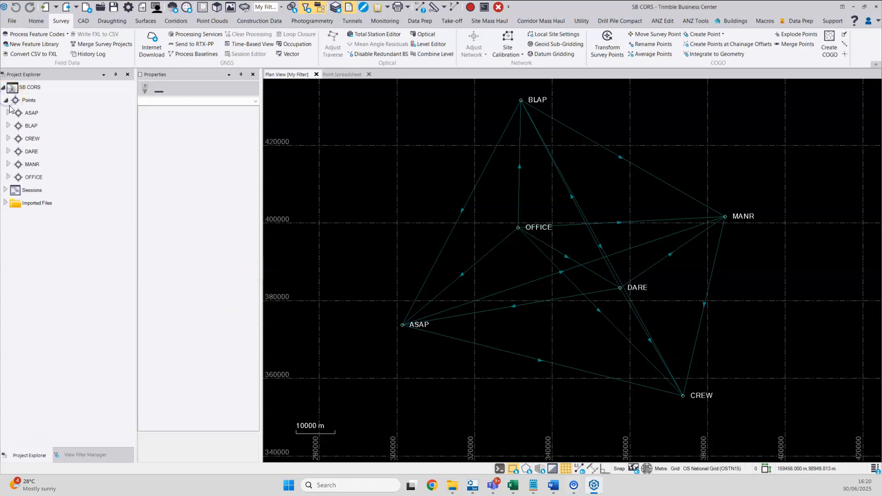
{"action": "left_click", "coordinate": [9, 152]}
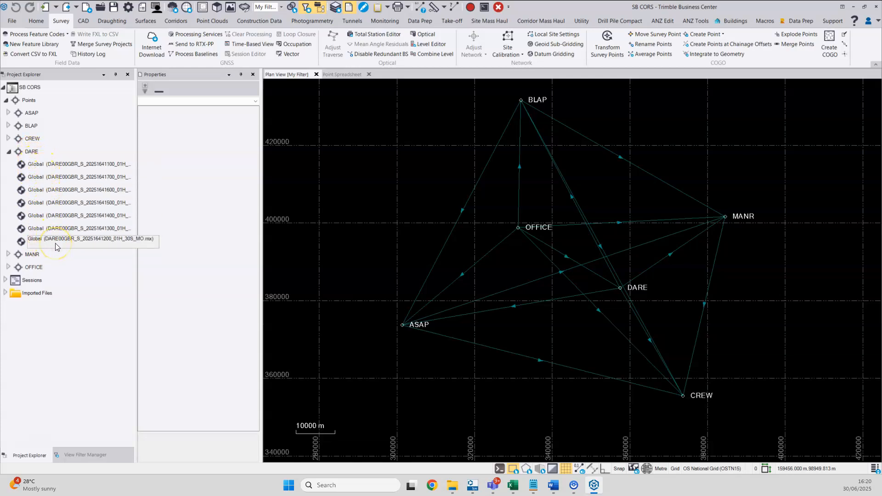
{"action": "left_click", "coordinate": [52, 164]}
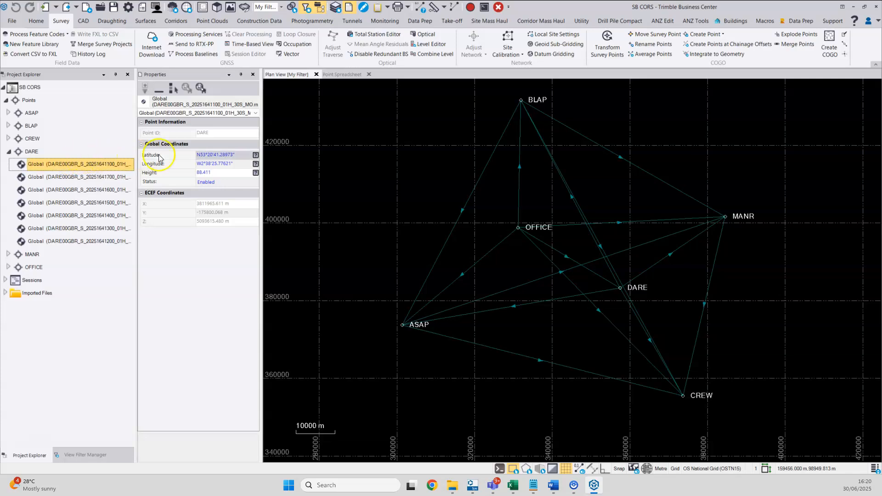
{"action": "left_click", "coordinate": [221, 164]}
{"action": "left_click", "coordinate": [256, 155]}
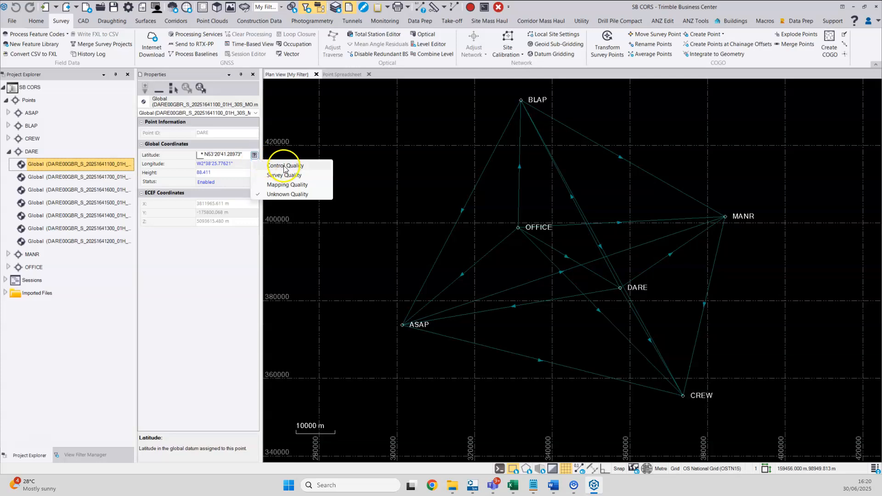
{"action": "left_click", "coordinate": [284, 166]}
Set the height of DARE's office-entered global coordinate to Control Quality.
{"action": "left_click", "coordinate": [254, 173]}
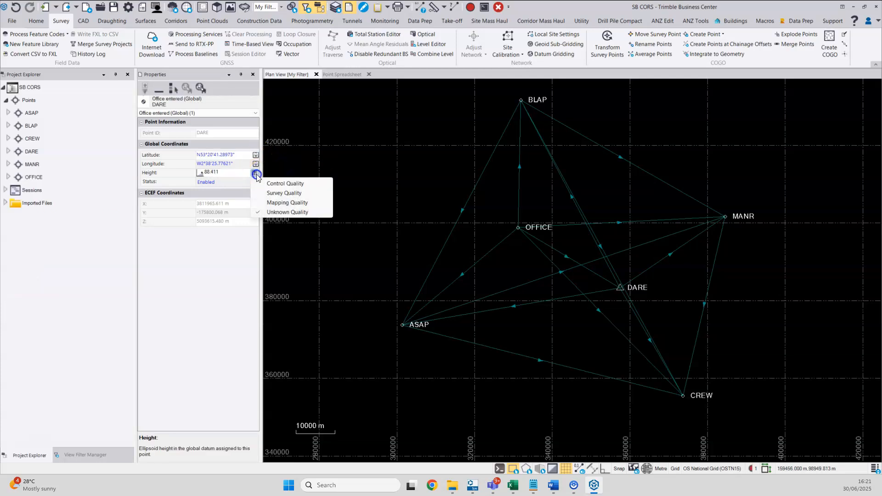
{"action": "left_click", "coordinate": [271, 184]}
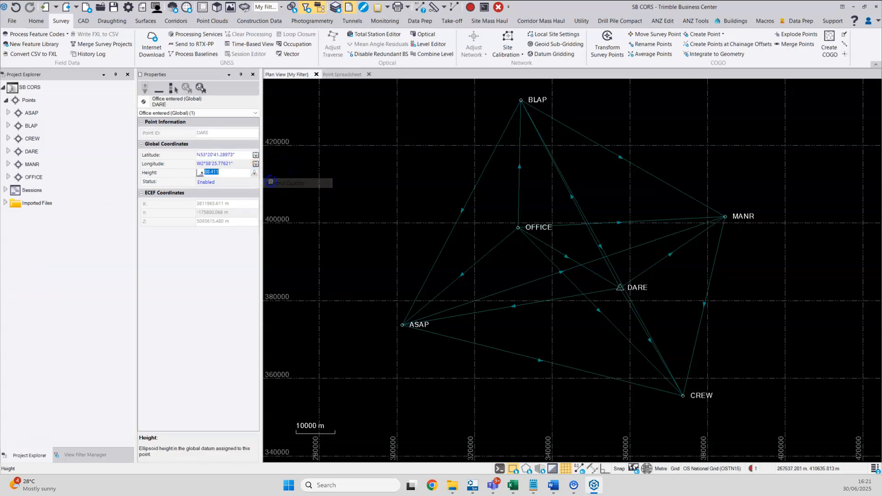
{"action": "left_click", "coordinate": [470, 9]}
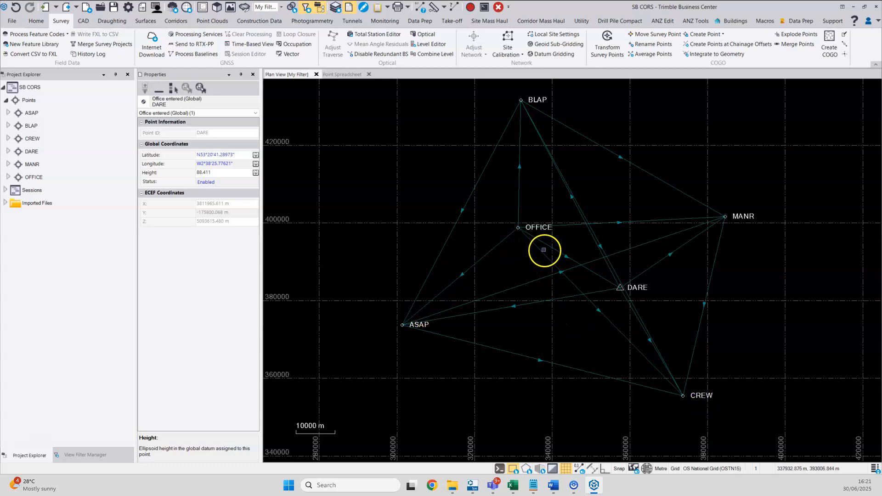
Box-select OFFICE with its connected baselines and run Process Baselines.
{"action": "left_click_drag", "start_coordinate": [550, 251], "coordinate": [504, 209]}
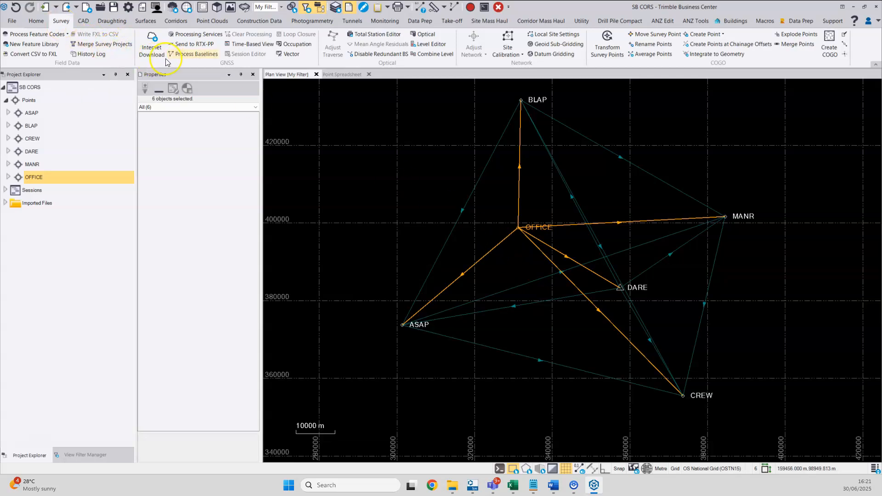
{"action": "left_click", "coordinate": [184, 56]}
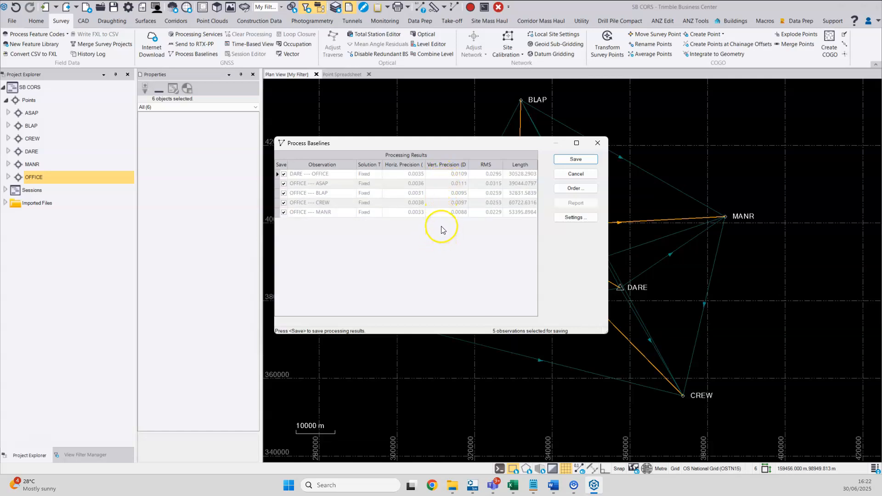
Open the processing report for the OFFICE — ASAP baseline and scroll through its details.
{"action": "left_click", "coordinate": [279, 186]}
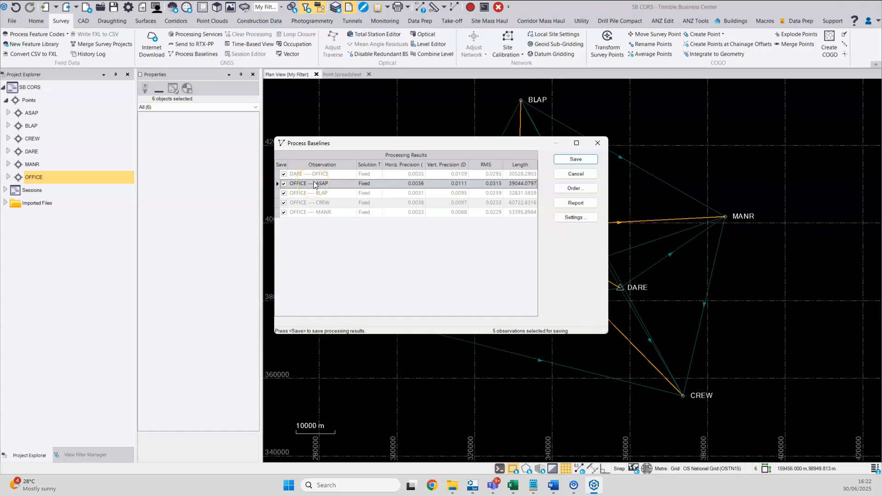
{"action": "left_click", "coordinate": [410, 188]}
{"action": "left_click", "coordinate": [586, 204]}
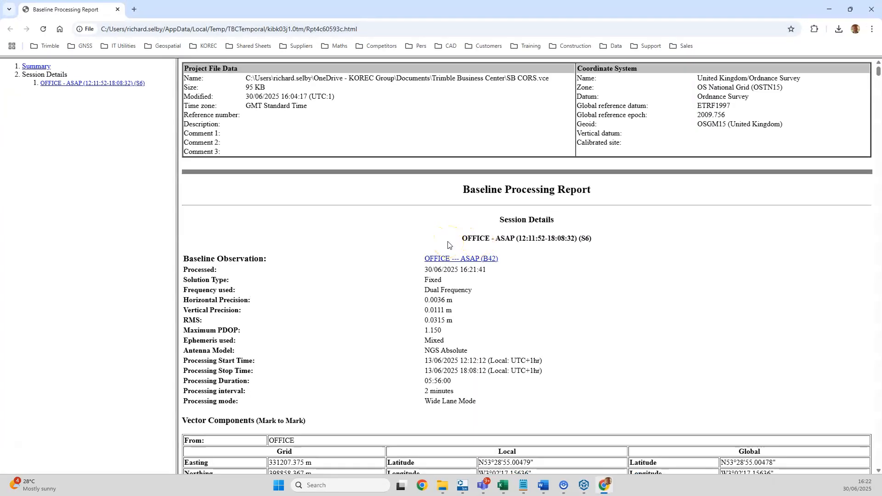
{"action": "scroll", "coordinate": [448, 245], "scroll_direction": "down", "scroll_amount": 9}
{"action": "scroll", "coordinate": [449, 245], "scroll_direction": "down", "scroll_amount": 12}
{"action": "scroll", "coordinate": [455, 245], "scroll_direction": "down", "scroll_amount": 12}
{"action": "scroll", "coordinate": [455, 245], "scroll_direction": "down", "scroll_amount": 5}
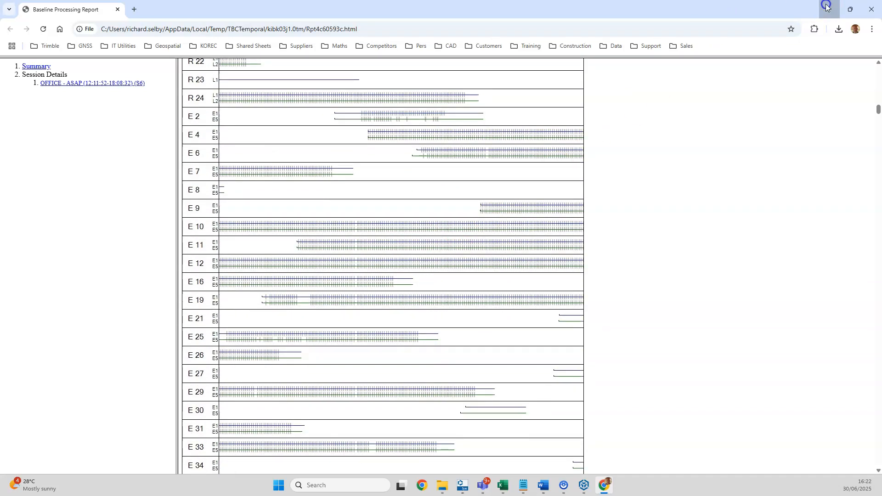
{"action": "left_click", "coordinate": [830, 10]}
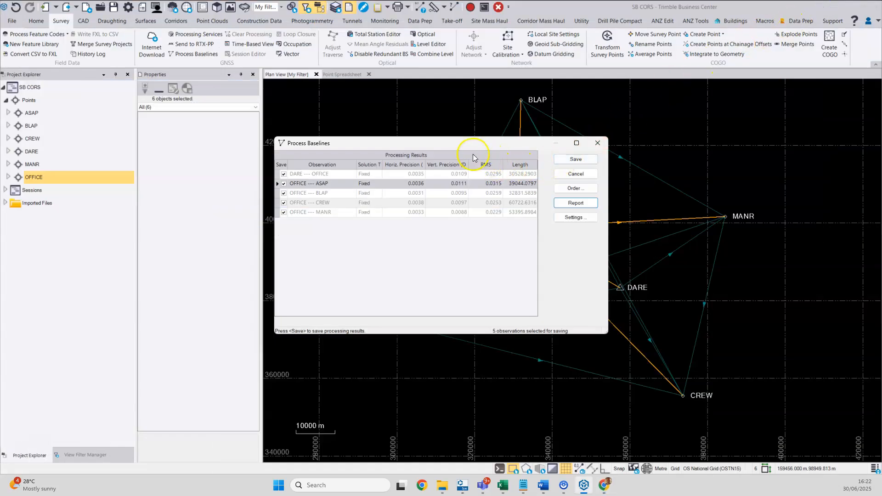
Save the baseline processing results and clear the selection.
{"action": "left_click", "coordinate": [577, 160]}
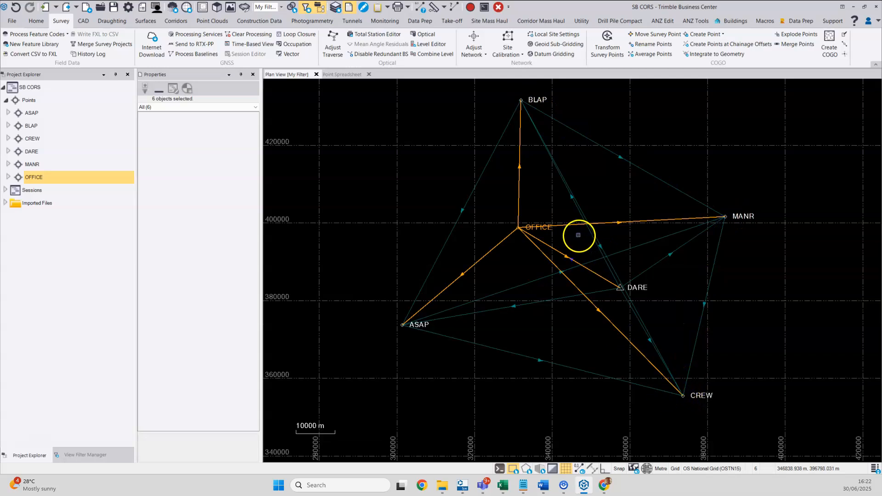
{"action": "left_click", "coordinate": [562, 210]}
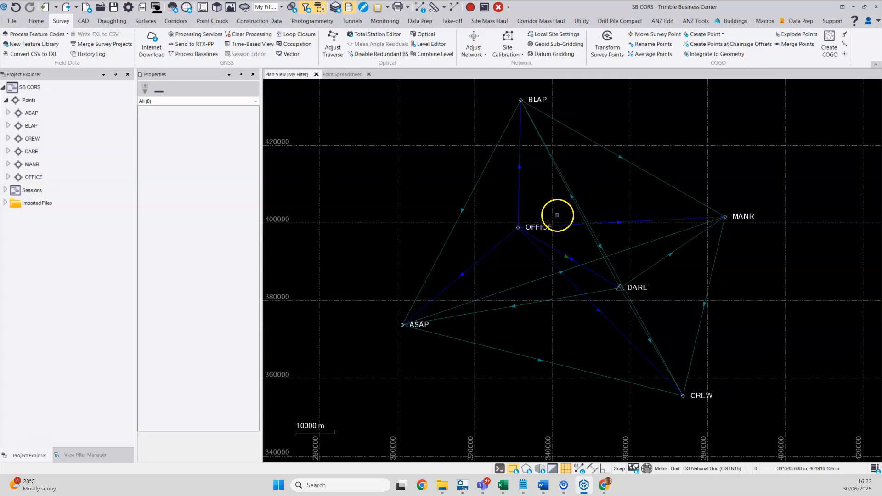
Select points ASAP, BLAP, CREW and MANR and generate a Point Derivation Report for them.
{"action": "left_click", "coordinate": [33, 126]}
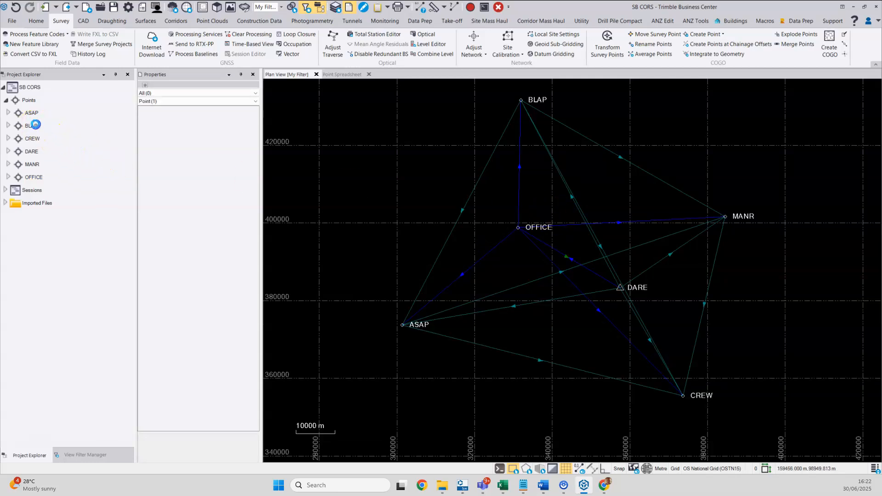
{"action": "left_click", "coordinate": [37, 115], "text": "ctrl"}
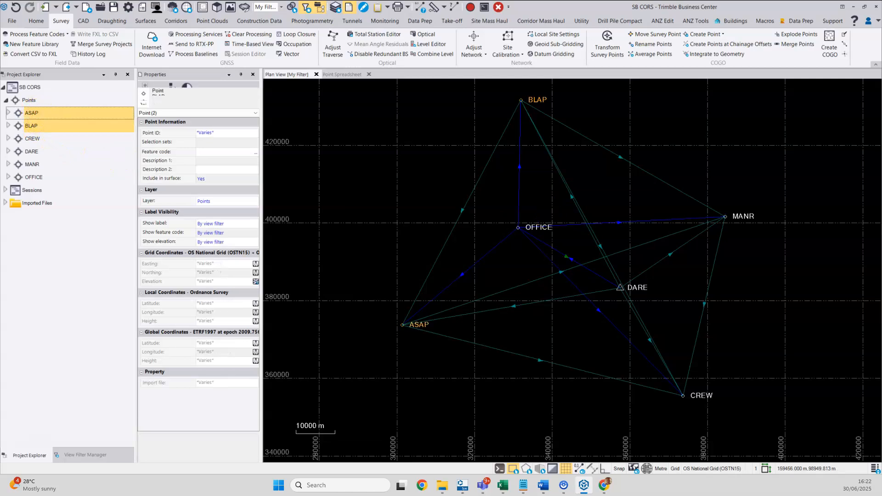
{"action": "left_click", "coordinate": [33, 139], "text": "ctrl"}
{"action": "left_click", "coordinate": [34, 164], "text": "ctrl"}
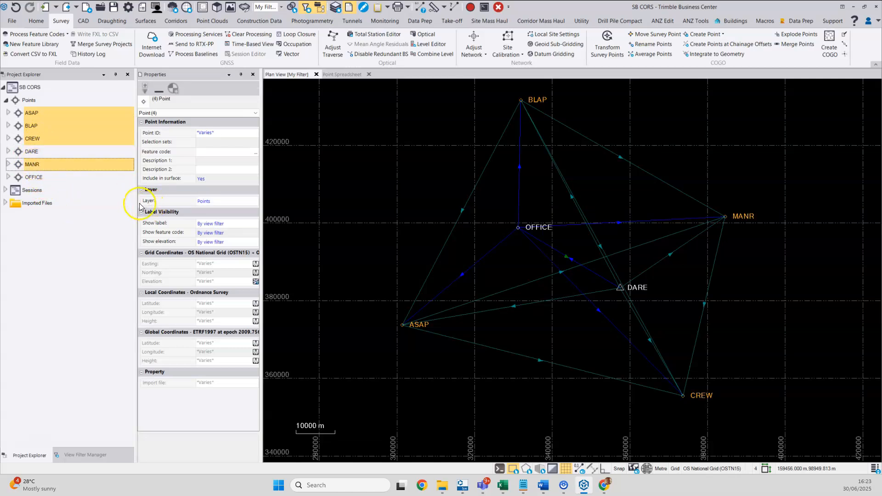
{"action": "right_click", "coordinate": [65, 125]}
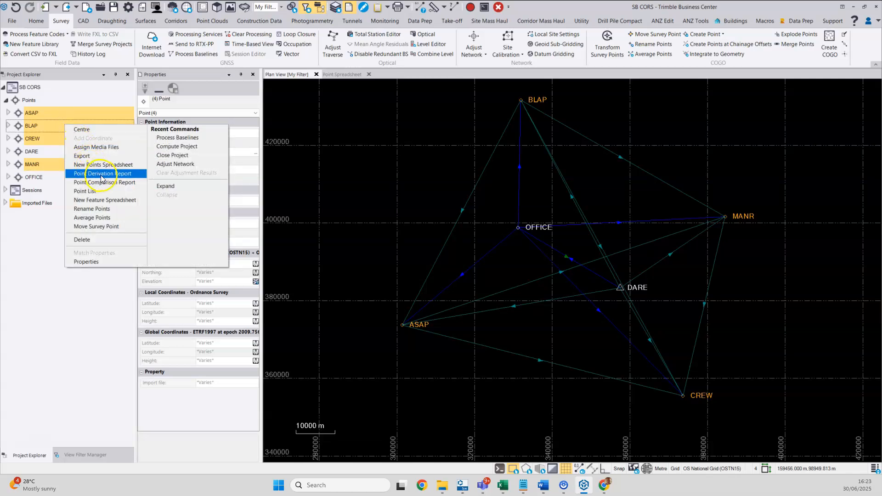
{"action": "left_click", "coordinate": [95, 173]}
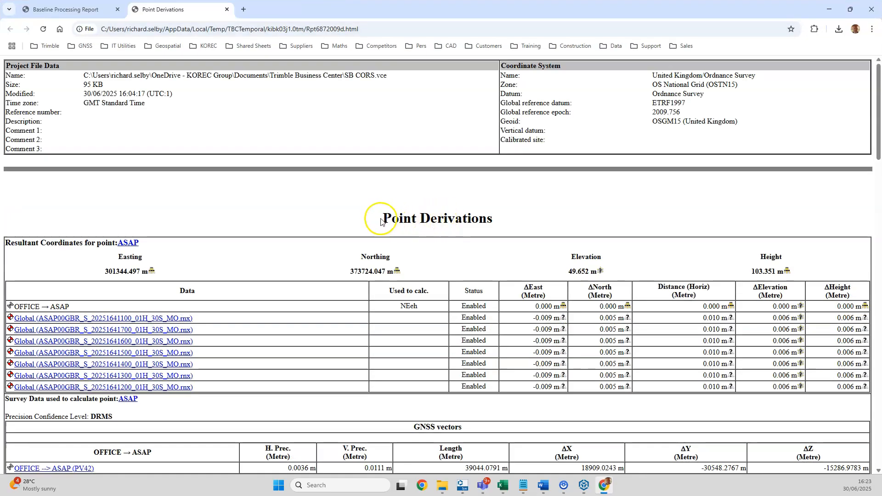
Scroll through the Point Derivation Report to compare each point's derivations and coordinates.
{"action": "scroll", "coordinate": [378, 222], "scroll_direction": "down", "scroll_amount": 1}
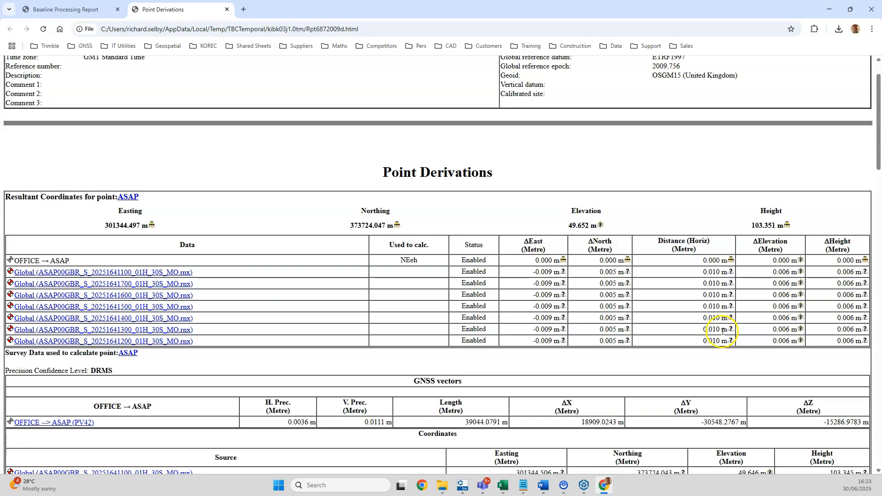
{"action": "scroll", "coordinate": [717, 330], "scroll_direction": "down", "scroll_amount": 8}
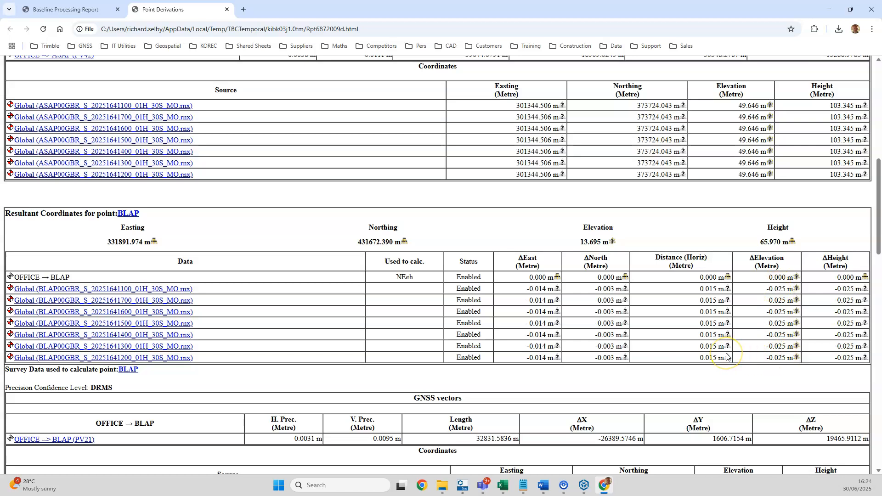
{"action": "scroll", "coordinate": [726, 355], "scroll_direction": "down", "scroll_amount": 6}
{"action": "scroll", "coordinate": [726, 355], "scroll_direction": "down", "scroll_amount": 5}
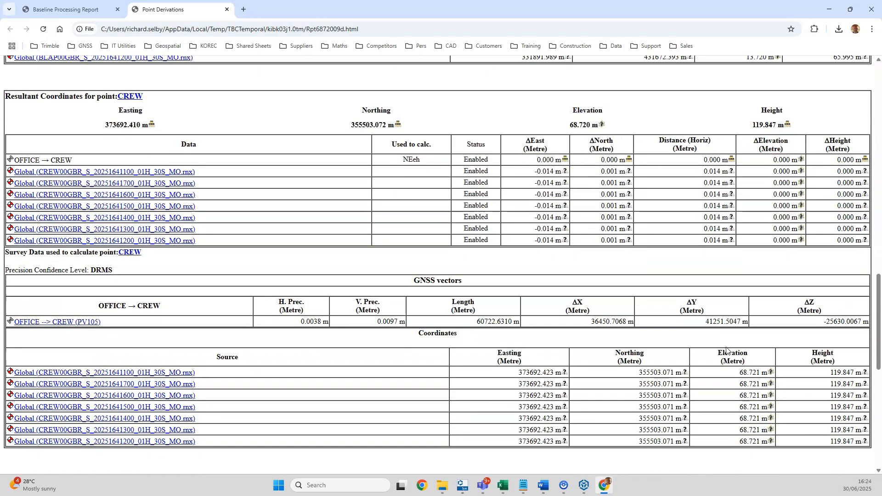
{"action": "scroll", "coordinate": [726, 350], "scroll_direction": "down", "scroll_amount": 3}
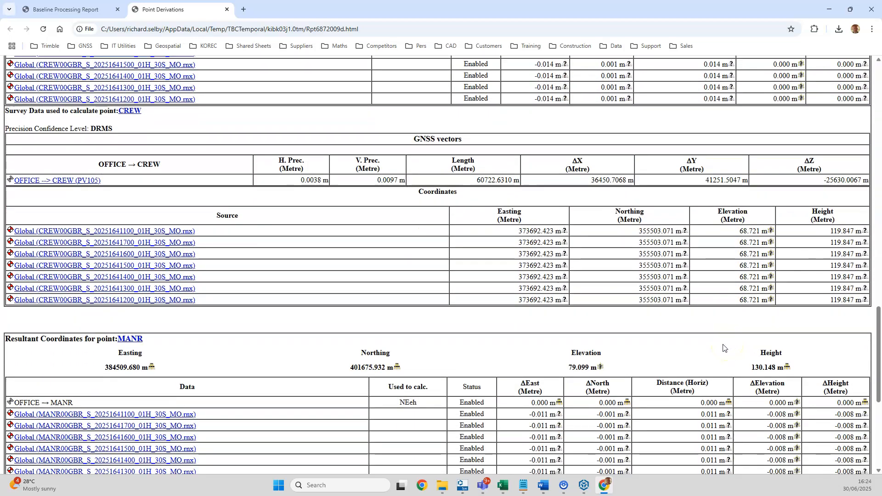
{"action": "scroll", "coordinate": [724, 348], "scroll_direction": "down", "scroll_amount": 3}
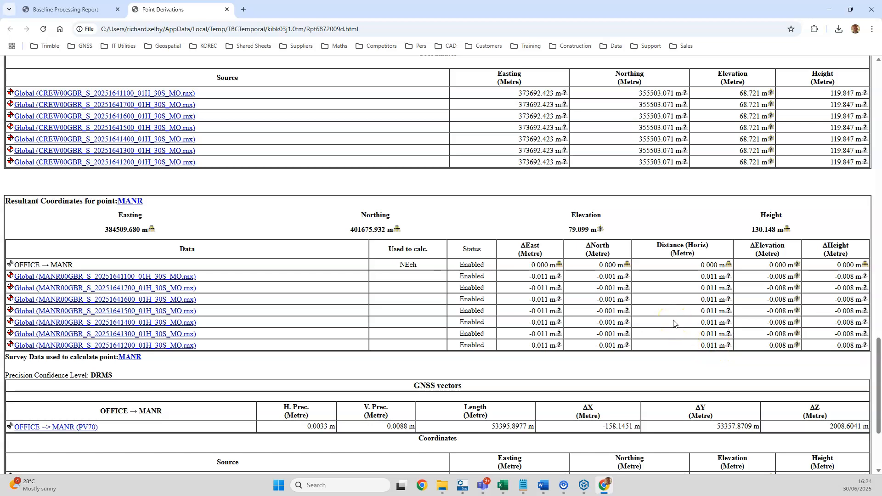
{"action": "scroll", "coordinate": [662, 313], "scroll_direction": "up", "scroll_amount": 8}
{"action": "scroll", "coordinate": [656, 307], "scroll_direction": "up", "scroll_amount": 10}
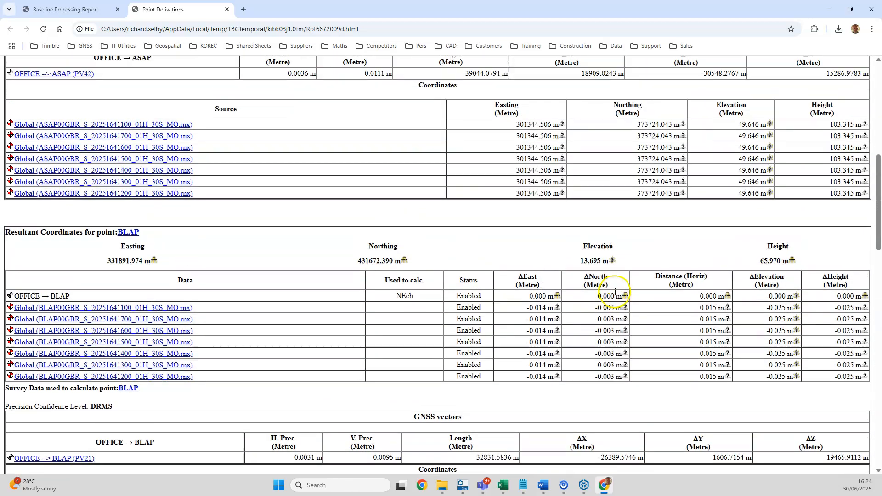
{"action": "scroll", "coordinate": [616, 292], "scroll_direction": "up", "scroll_amount": 6}
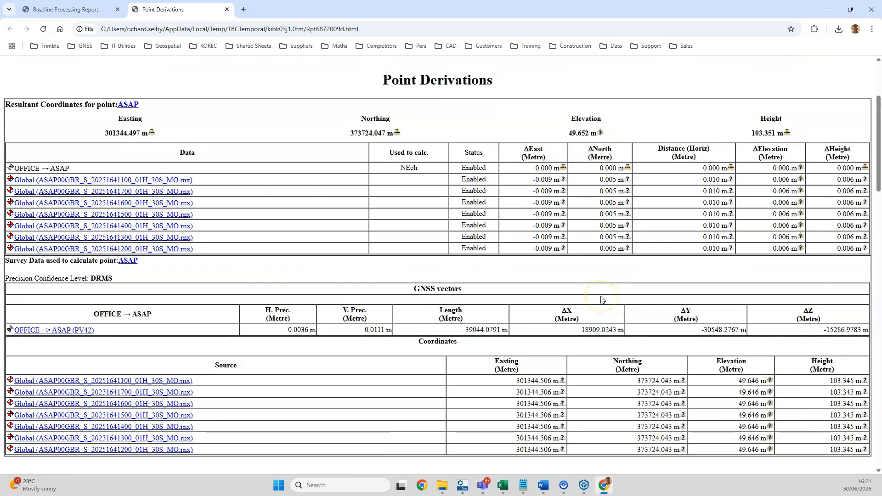
{"action": "scroll", "coordinate": [601, 300], "scroll_direction": "up", "scroll_amount": 3}
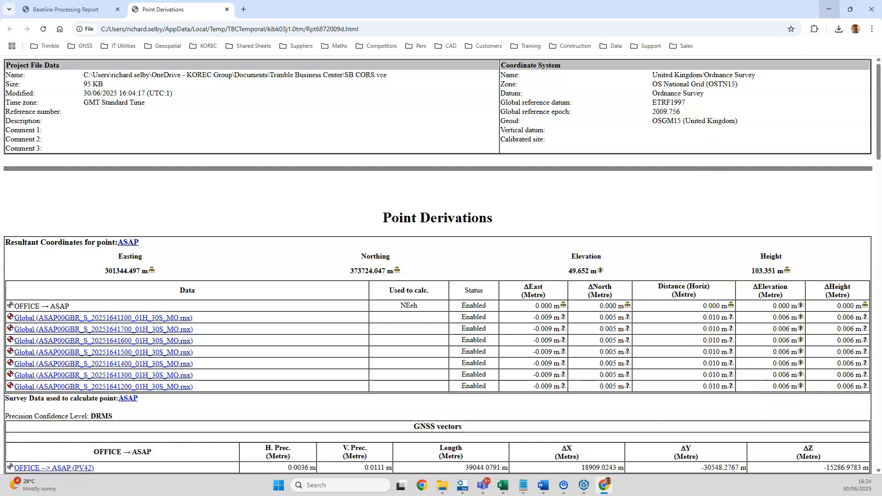
{"action": "left_click", "coordinate": [829, 7]}
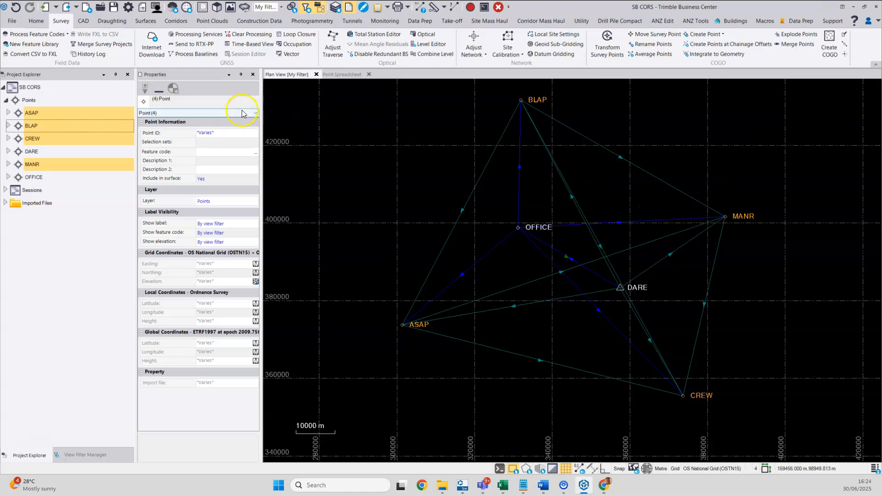
Clear the baseline processing results.
{"action": "left_click", "coordinate": [242, 35]}
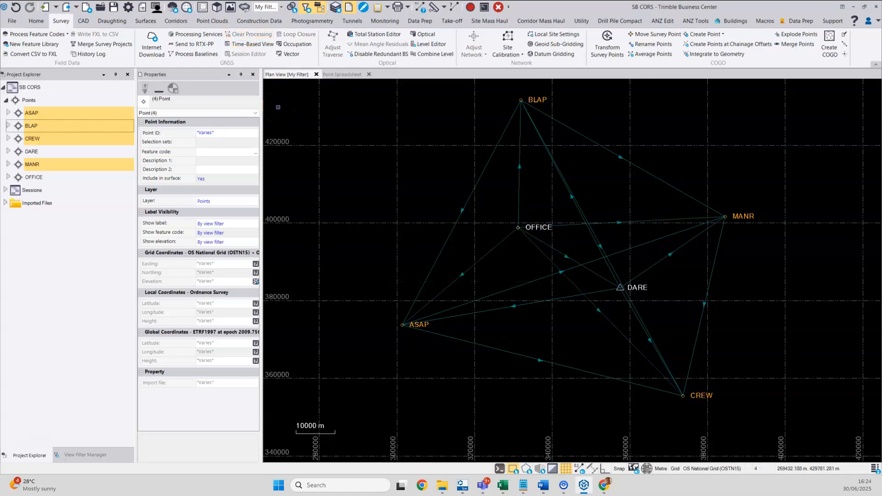
Expand points ASAP, BLAP, CREW and MANR and select the first imported global coordinate of each.
{"action": "left_click", "coordinate": [8, 113]}
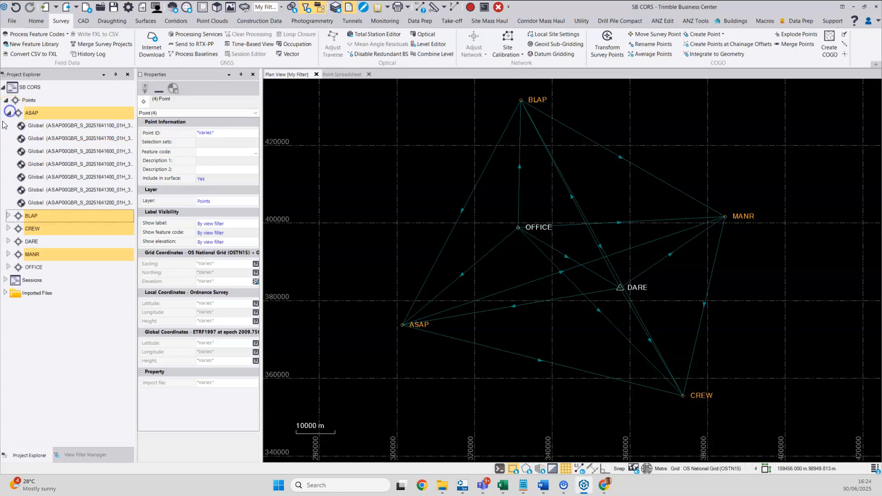
{"action": "left_click", "coordinate": [9, 216]}
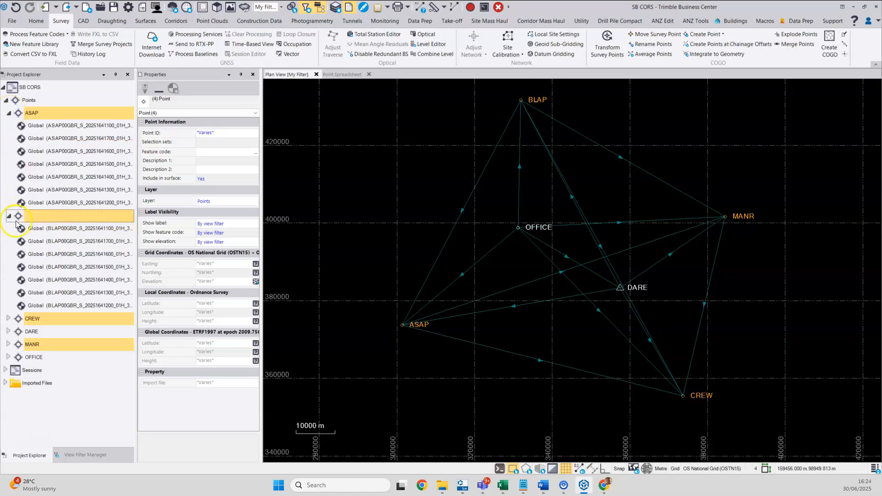
{"action": "left_click", "coordinate": [8, 319]}
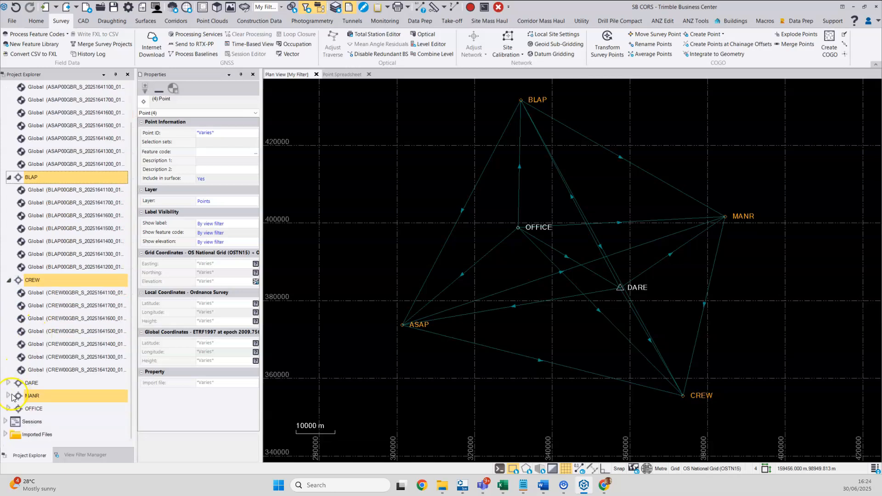
{"action": "left_click", "coordinate": [9, 396]}
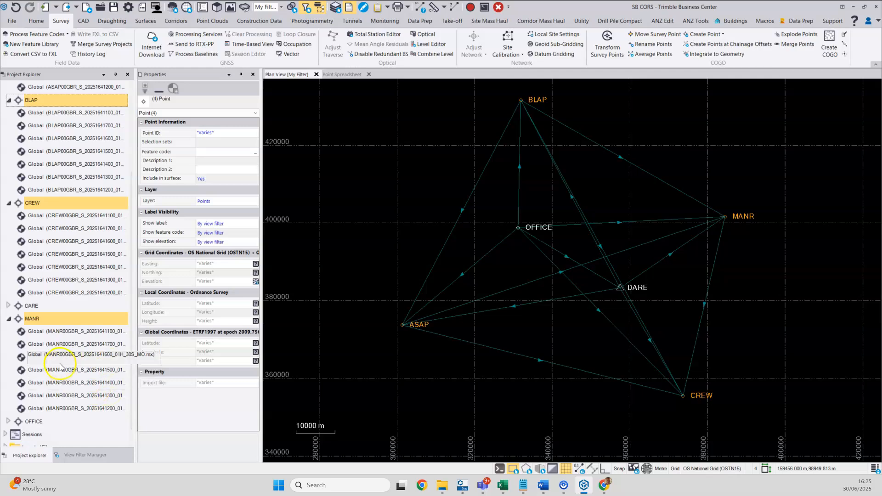
{"action": "left_click", "coordinate": [65, 332]}
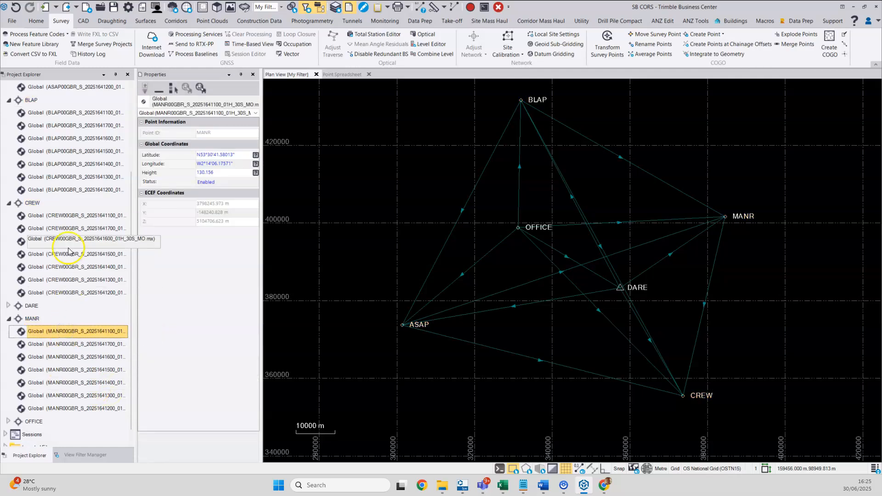
{"action": "left_click", "coordinate": [65, 216], "text": "ctrl"}
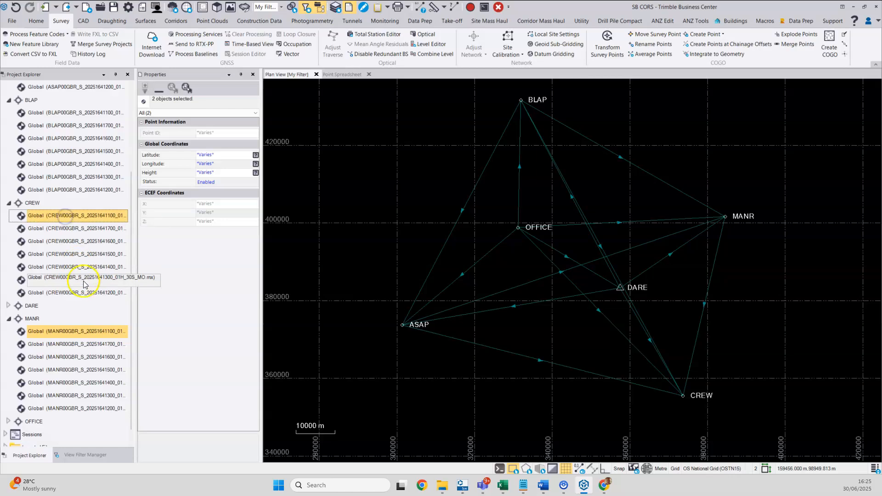
{"action": "scroll", "coordinate": [69, 222], "scroll_direction": "up", "scroll_amount": 2}
{"action": "left_click", "coordinate": [65, 177], "text": "ctrl"}
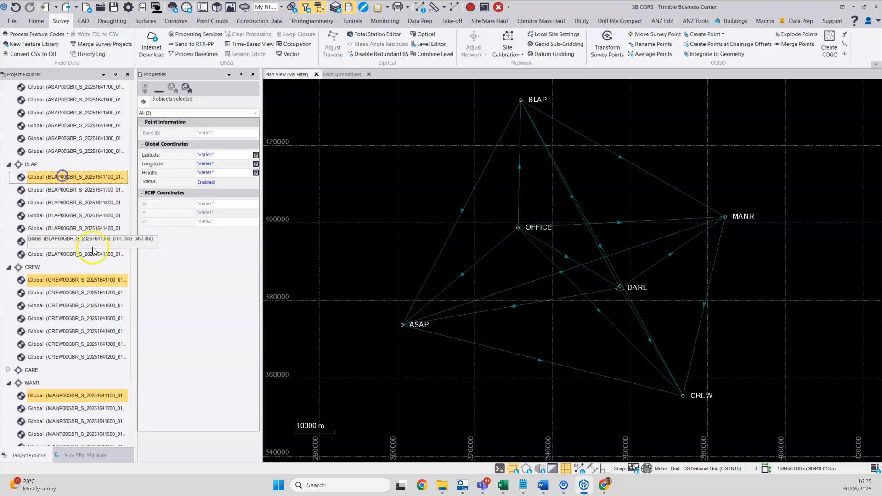
{"action": "scroll", "coordinate": [92, 252], "scroll_direction": "up", "scroll_amount": 2}
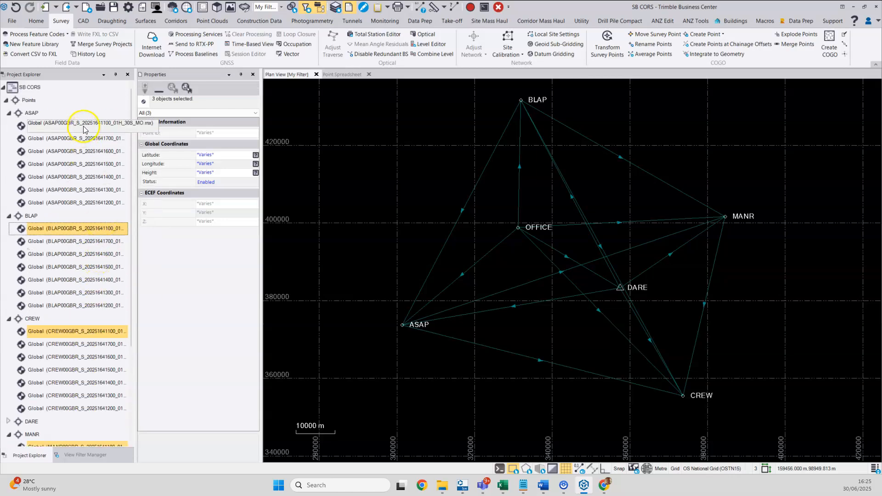
{"action": "left_click", "coordinate": [84, 126], "text": "ctrl"}
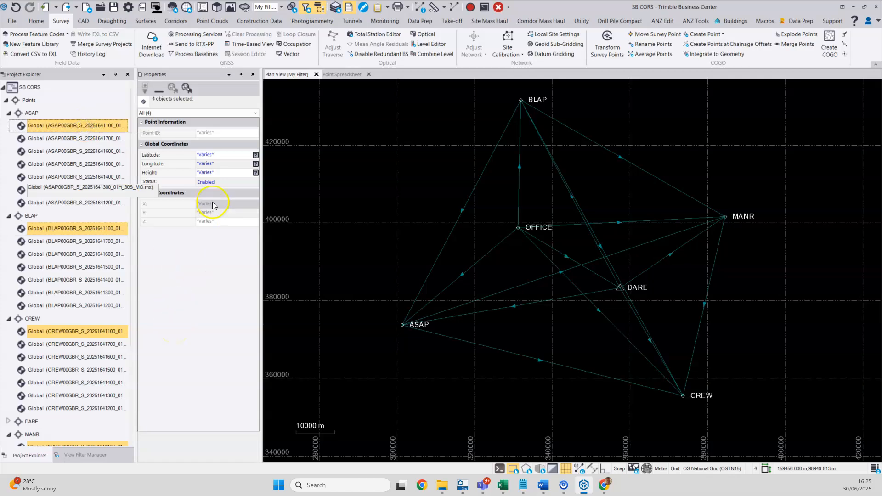
Set the quality of the four selected global coordinates to Control Quality and accept the edit warning.
{"action": "left_click", "coordinate": [256, 157]}
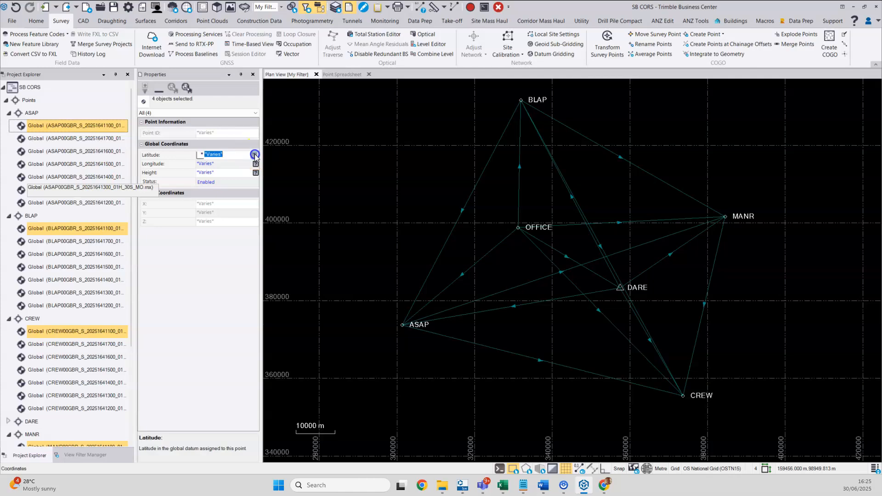
{"action": "left_click", "coordinate": [255, 155]}
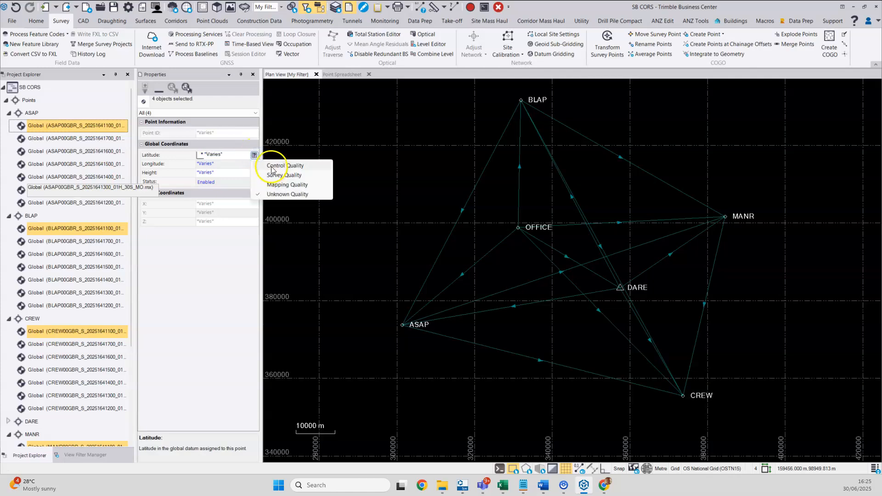
{"action": "left_click", "coordinate": [271, 175]}
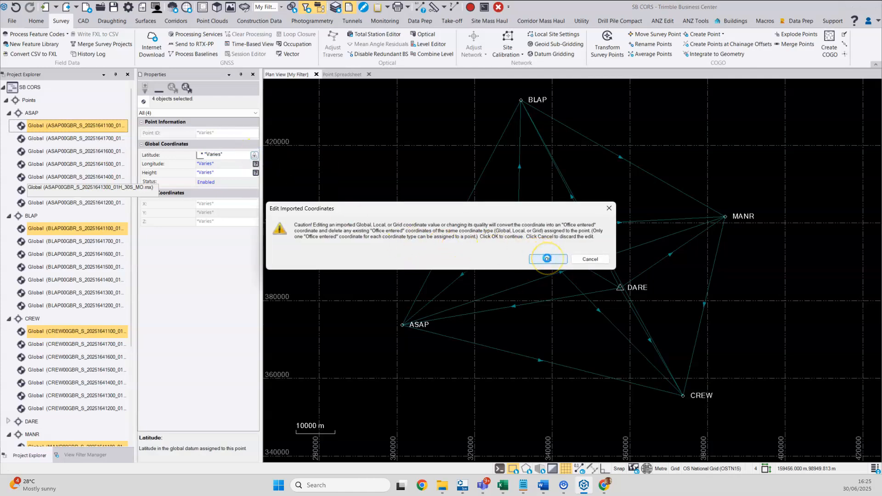
{"action": "left_click", "coordinate": [547, 259]}
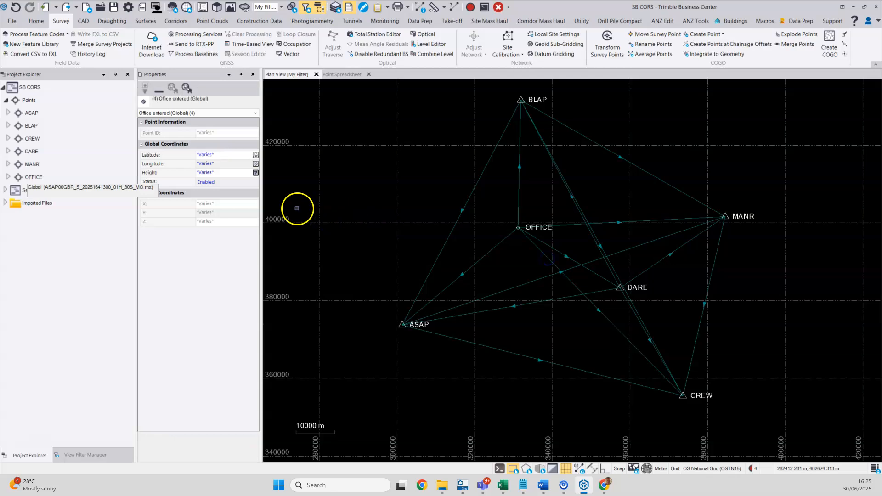
{"action": "left_click", "coordinate": [256, 173]}
{"action": "left_click", "coordinate": [254, 173]}
{"action": "left_click", "coordinate": [262, 183]}
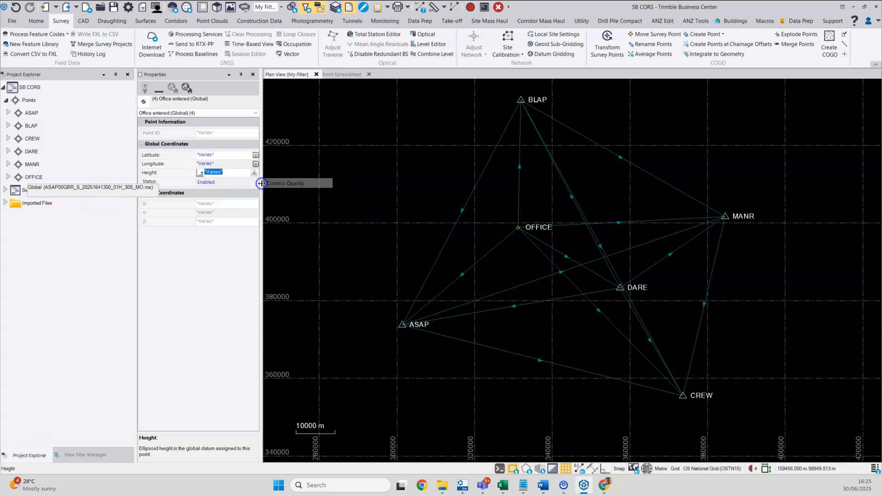
{"action": "left_click", "coordinate": [472, 10]}
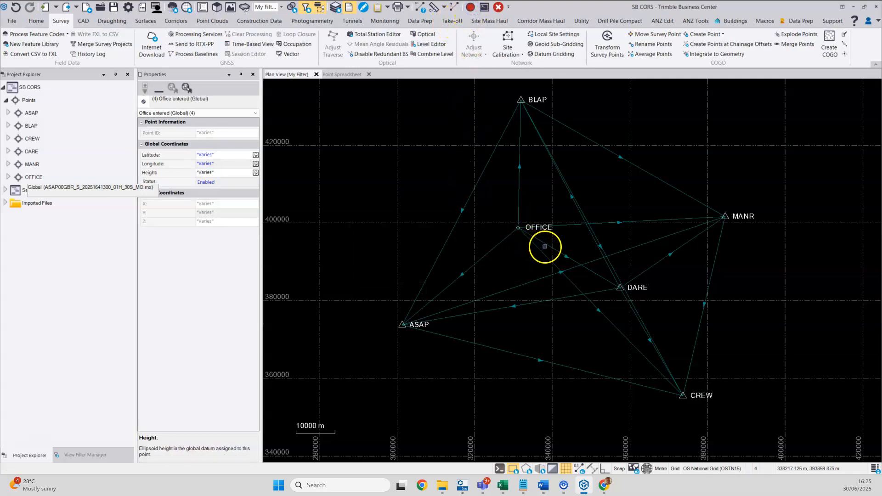
Process the baselines connected to OFFICE, save the processing results and clear the selection.
{"action": "left_click_drag", "start_coordinate": [543, 248], "coordinate": [500, 214]}
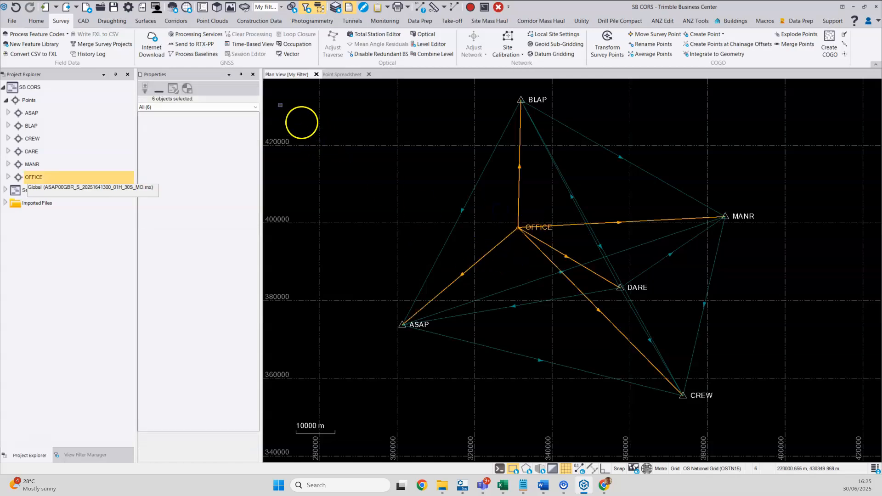
{"action": "left_click", "coordinate": [197, 55]}
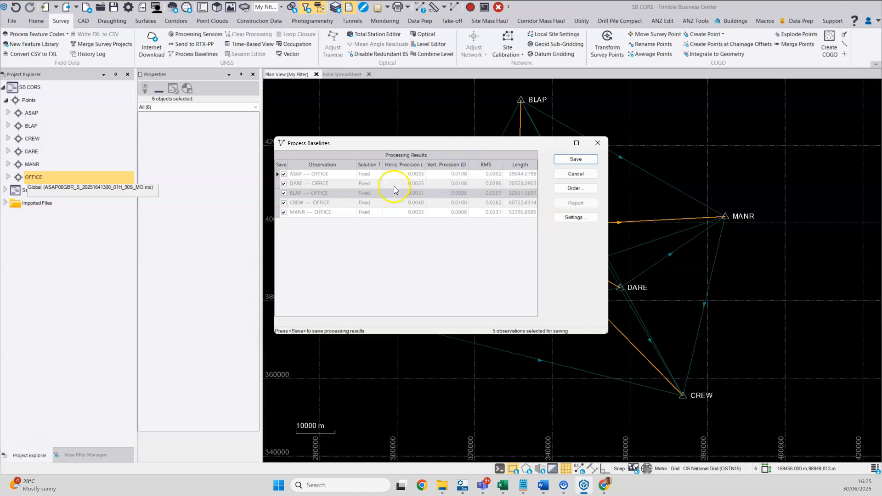
{"action": "left_click", "coordinate": [324, 172]}
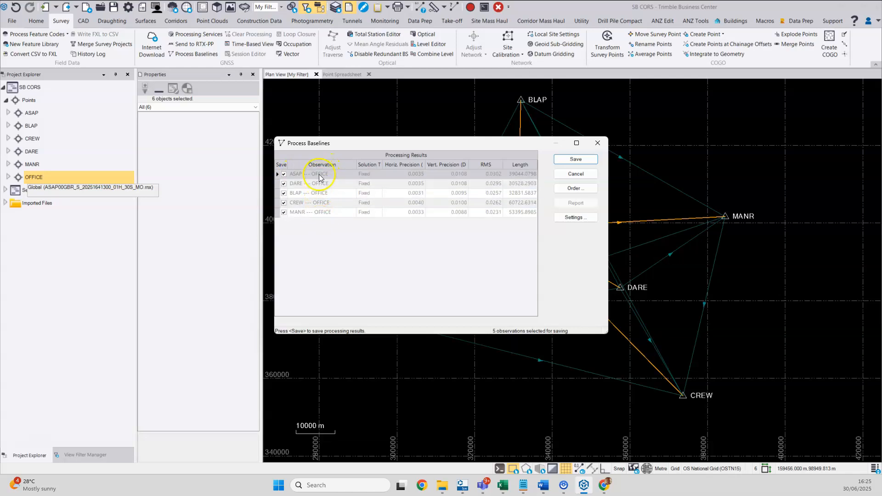
{"action": "left_click", "coordinate": [577, 160]}
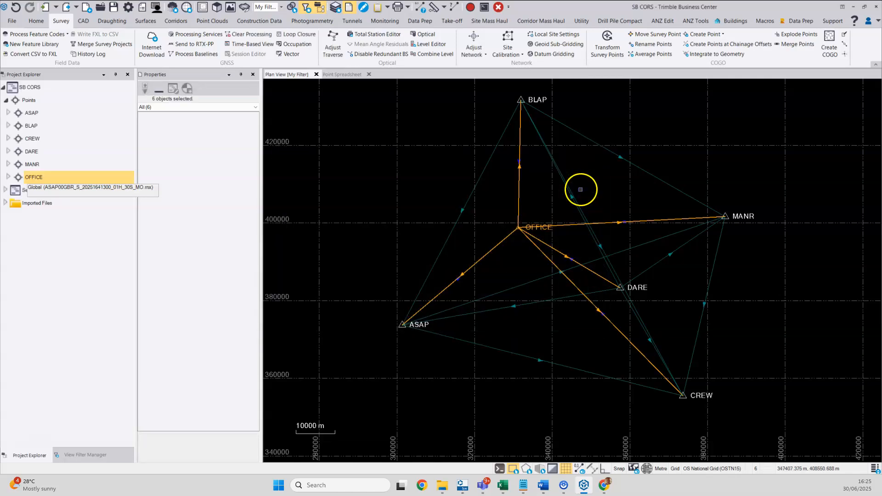
{"action": "left_click", "coordinate": [580, 190]}
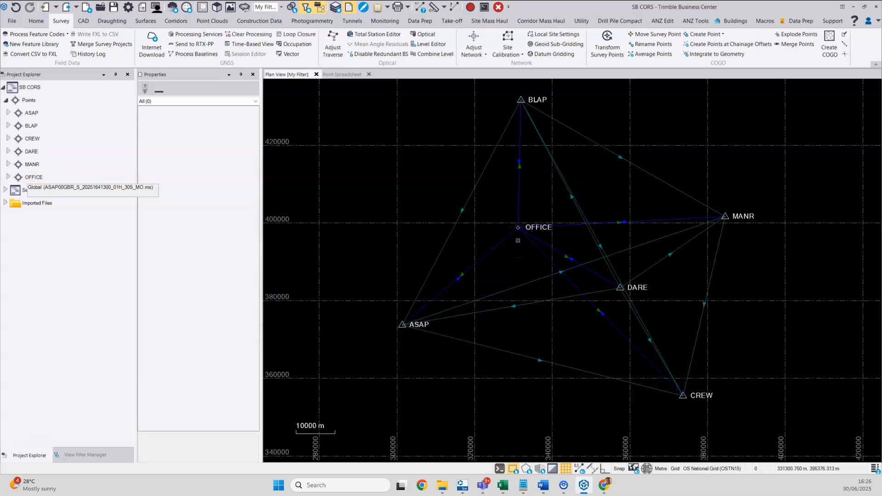